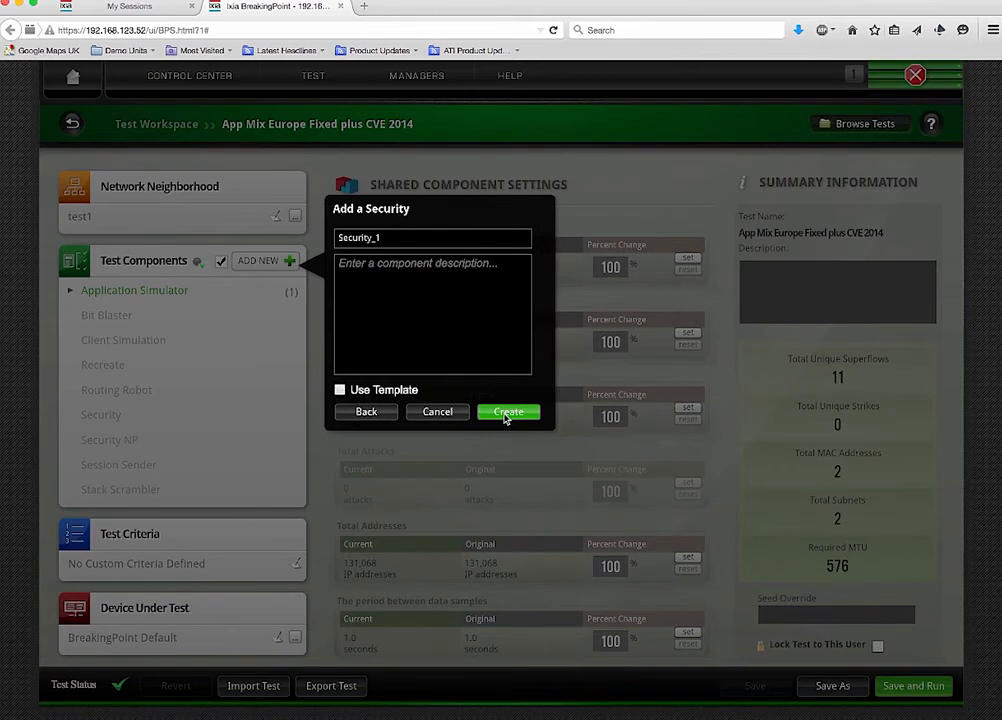
- Create the Security_1 component, then open its settings and remove the default client and server tags
{"action": "left_click", "coordinate": [510, 413]}
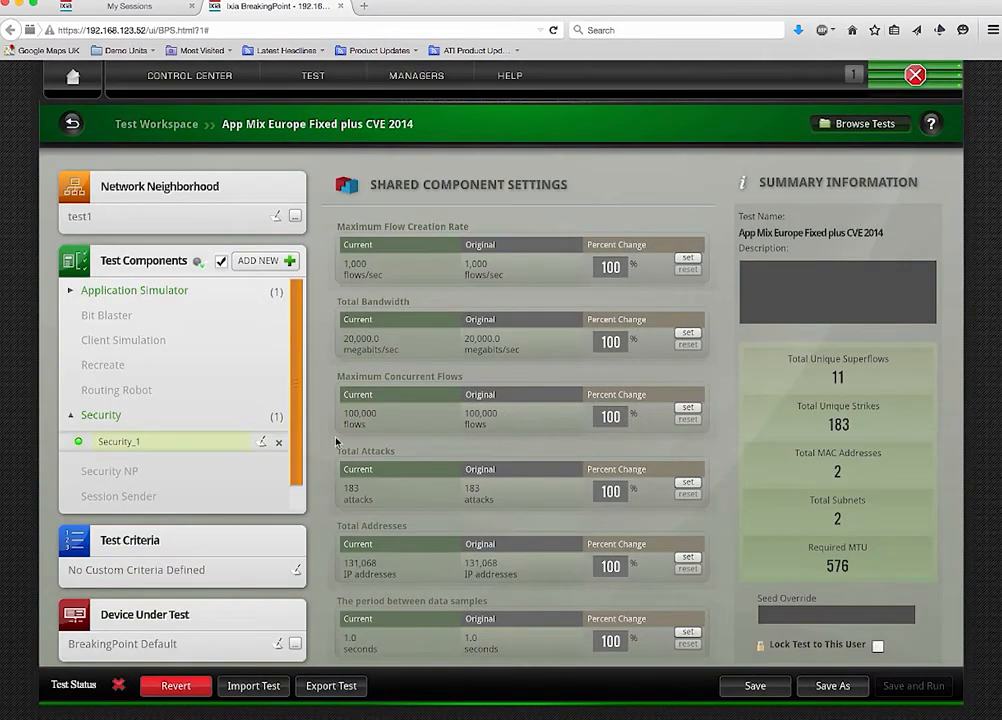
{"action": "left_click", "coordinate": [121, 446]}
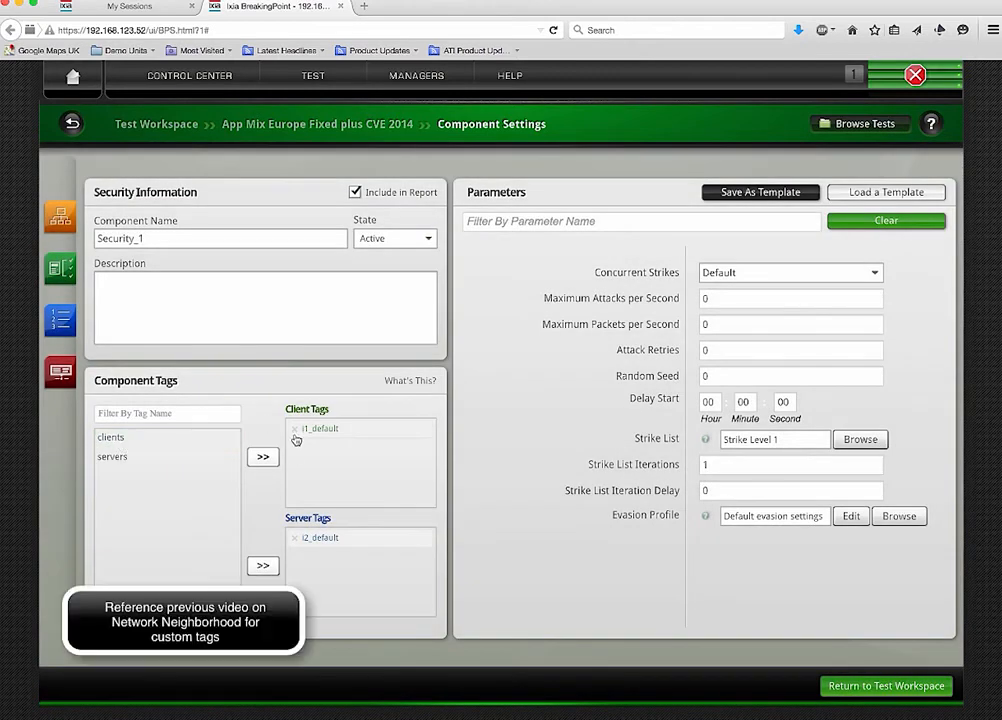
{"action": "left_click", "coordinate": [296, 432]}
{"action": "left_click", "coordinate": [296, 543]}
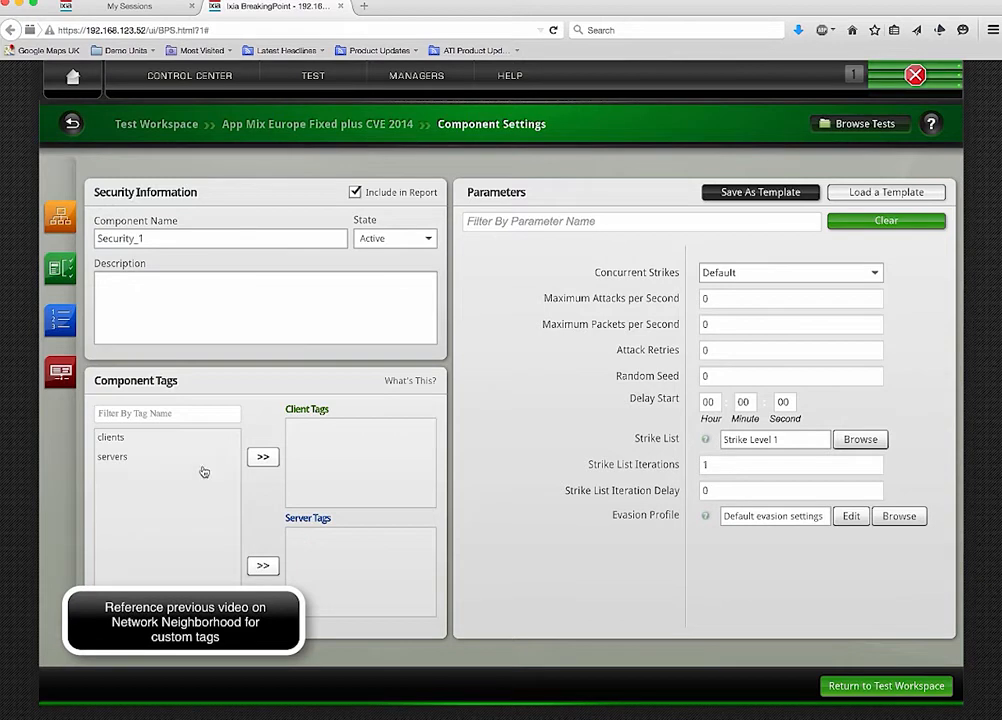
- Assign the clients tag to the component's Client Tags and the servers tag to its Server Tags
{"action": "left_click", "coordinate": [114, 440]}
{"action": "left_click", "coordinate": [262, 457]}
{"action": "left_click", "coordinate": [112, 460]}
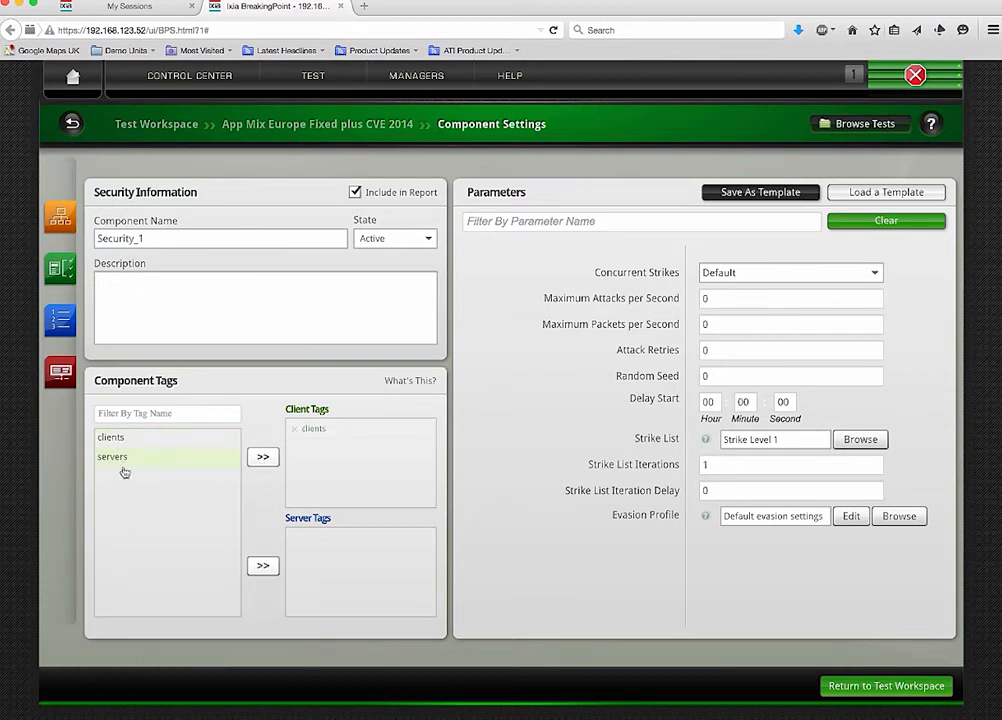
{"action": "left_click", "coordinate": [265, 567]}
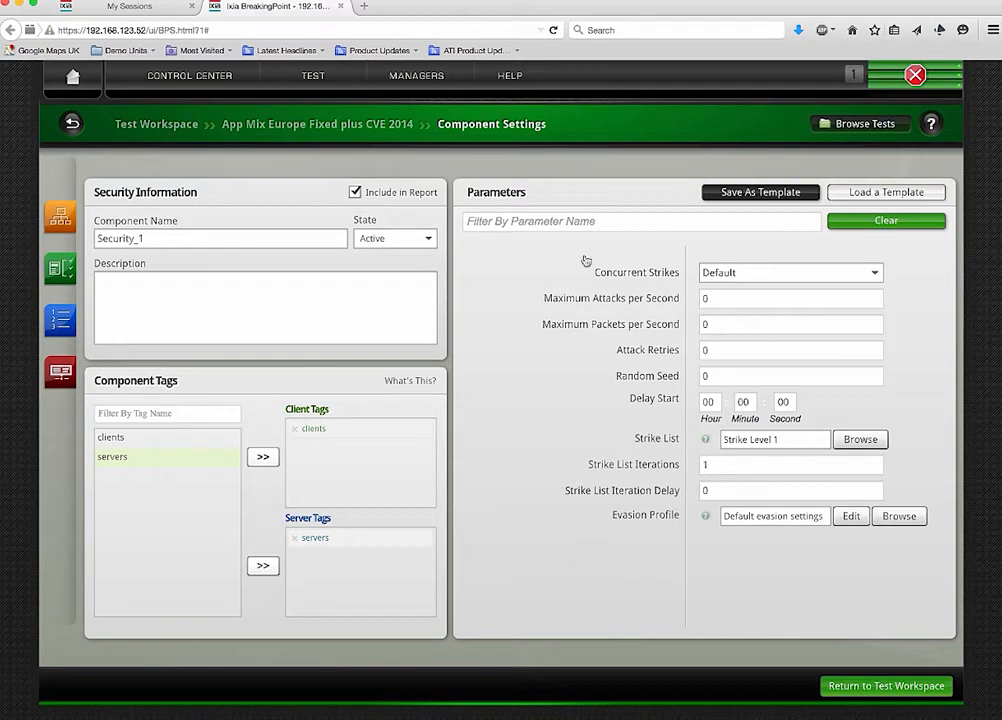
- Review the descriptions of the strike and attack rate parameters and browse the available strike lists without choosing one
{"action": "mouse_move", "coordinate": [605, 276]}
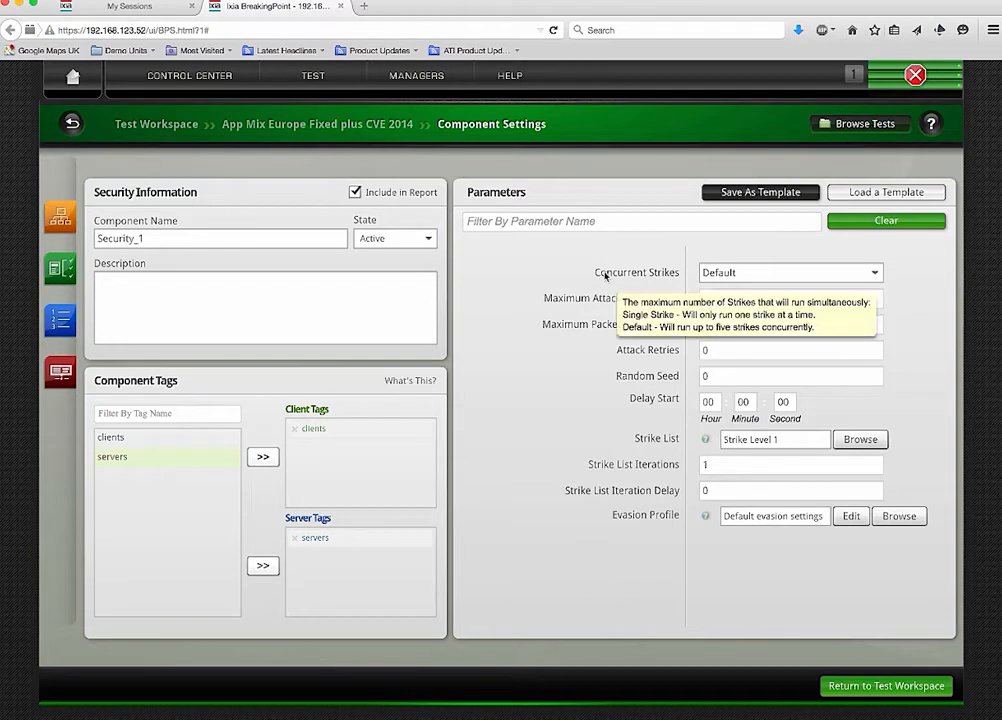
{"action": "mouse_move", "coordinate": [576, 301]}
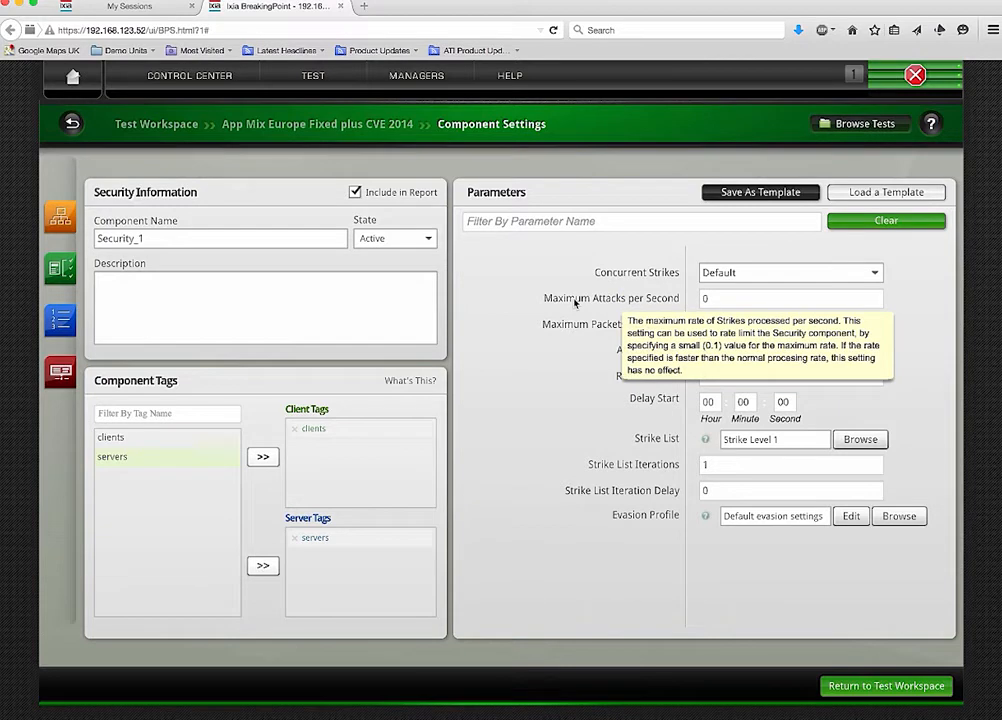
{"action": "mouse_move", "coordinate": [569, 327]}
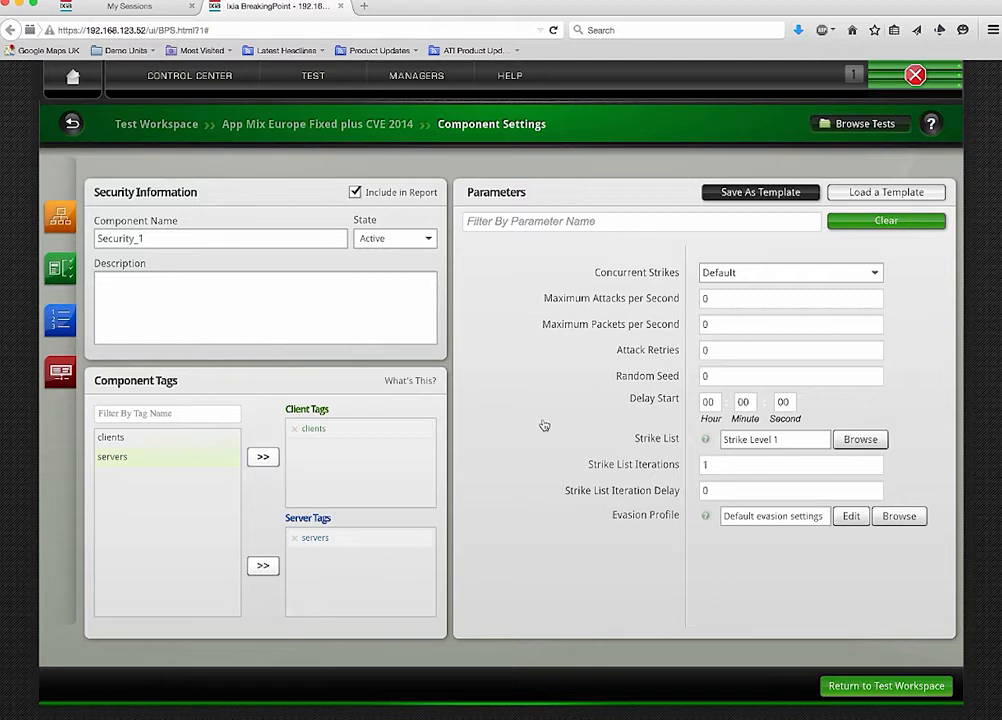
{"action": "left_click", "coordinate": [862, 442]}
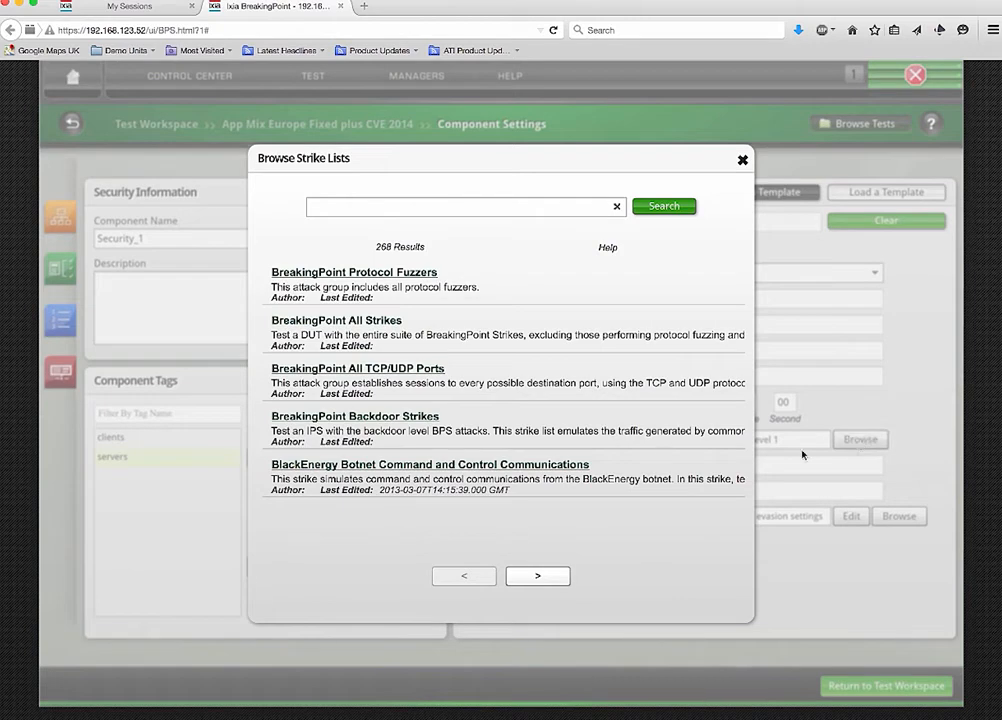
{"action": "left_click", "coordinate": [540, 577]}
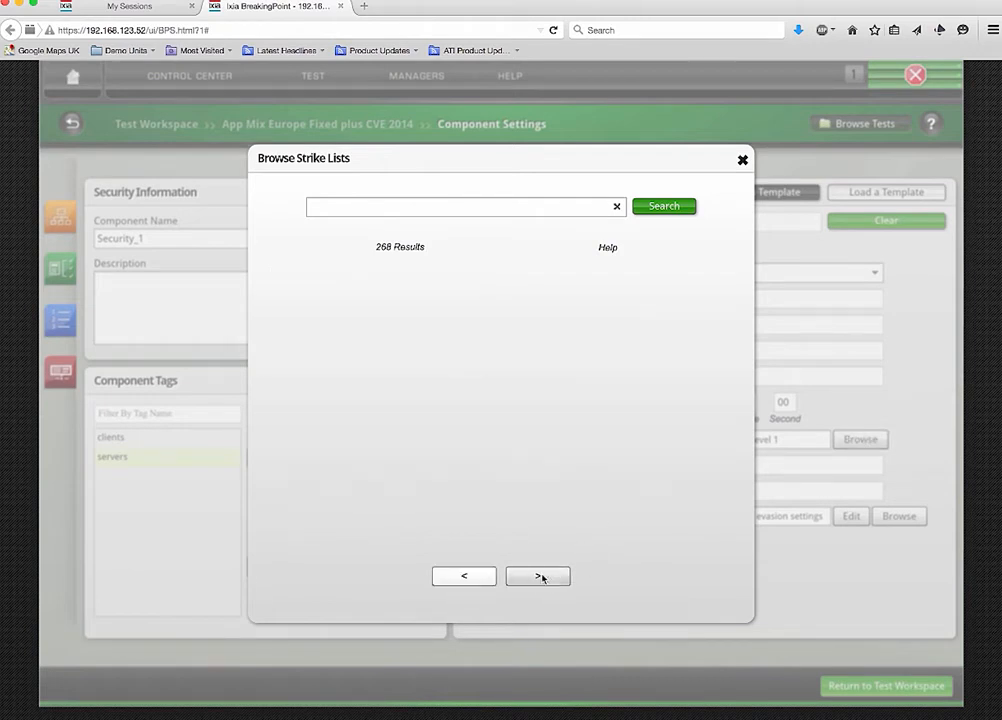
{"action": "left_click", "coordinate": [742, 160]}
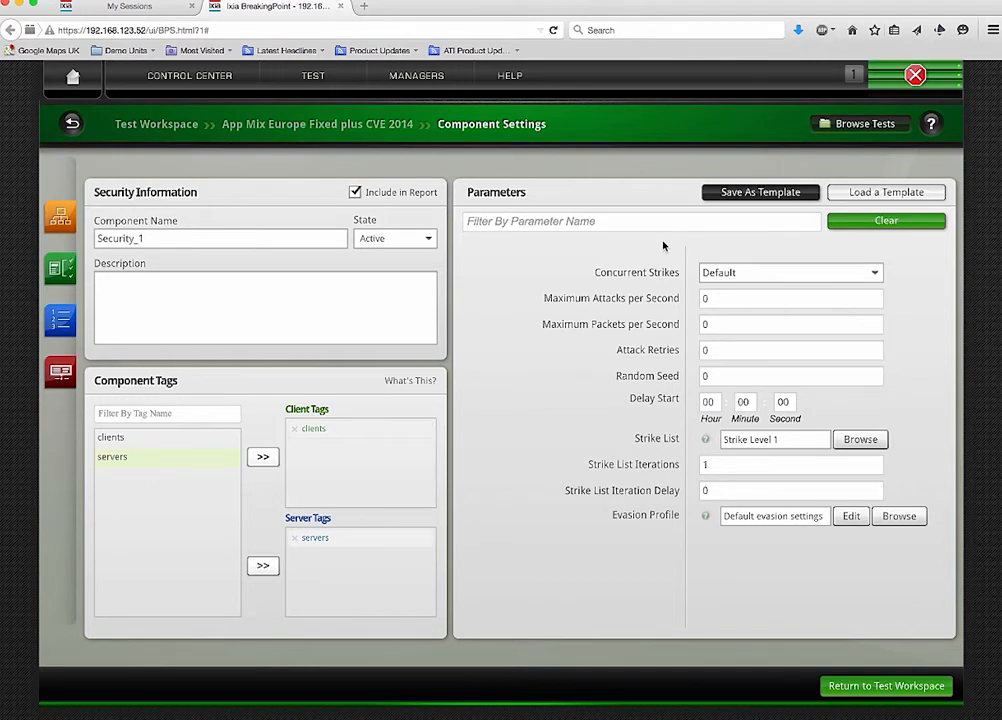
- Create a new strike list named cve2014 in the strike list manager
{"action": "left_click", "coordinate": [414, 78]}
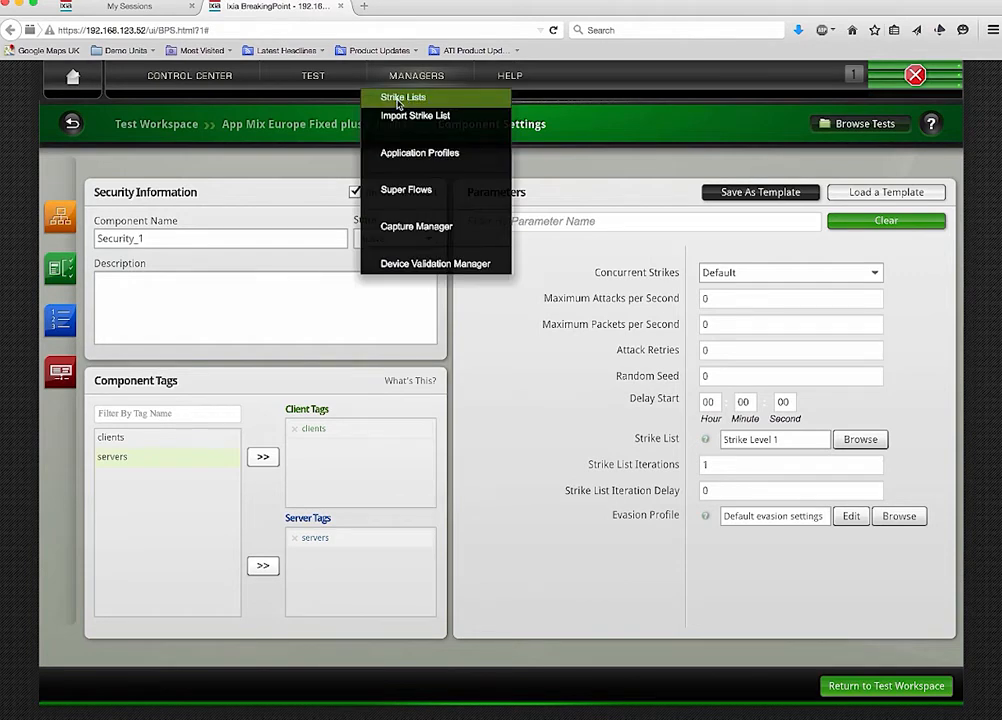
{"action": "left_click", "coordinate": [397, 98]}
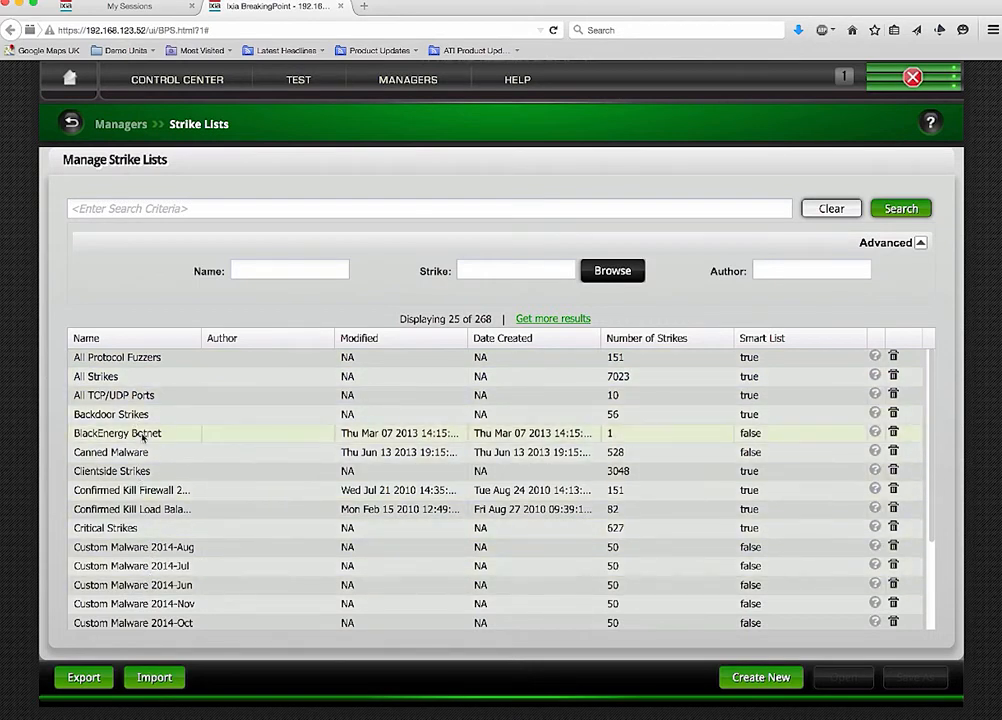
{"action": "left_click", "coordinate": [760, 678]}
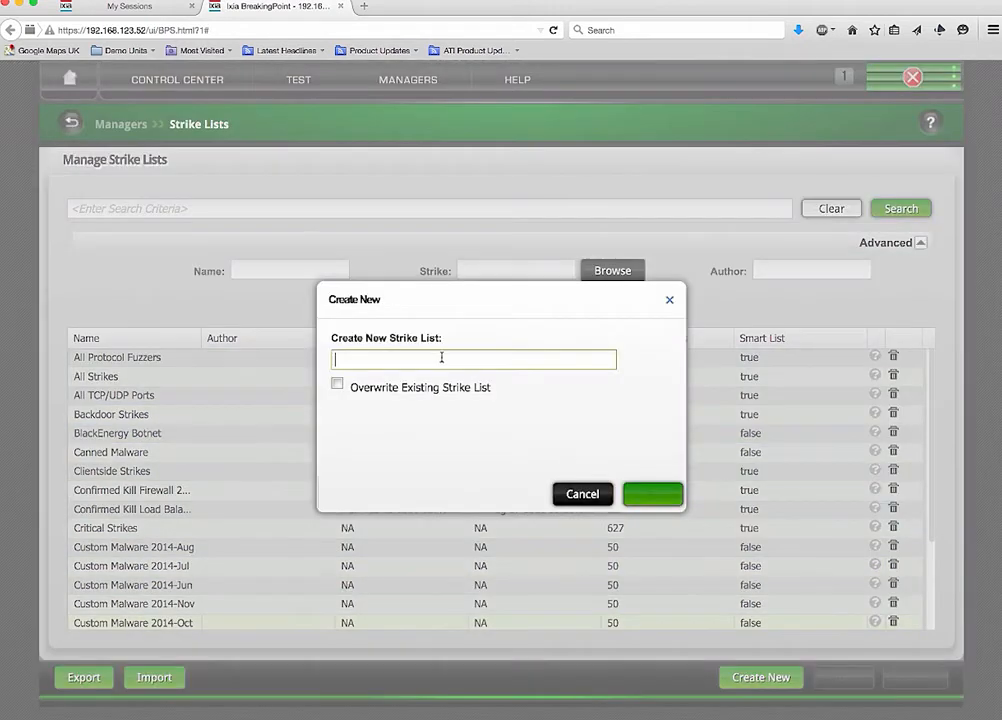
{"action": "type", "text": "cve2014"}
{"action": "left_click", "coordinate": [652, 495]}
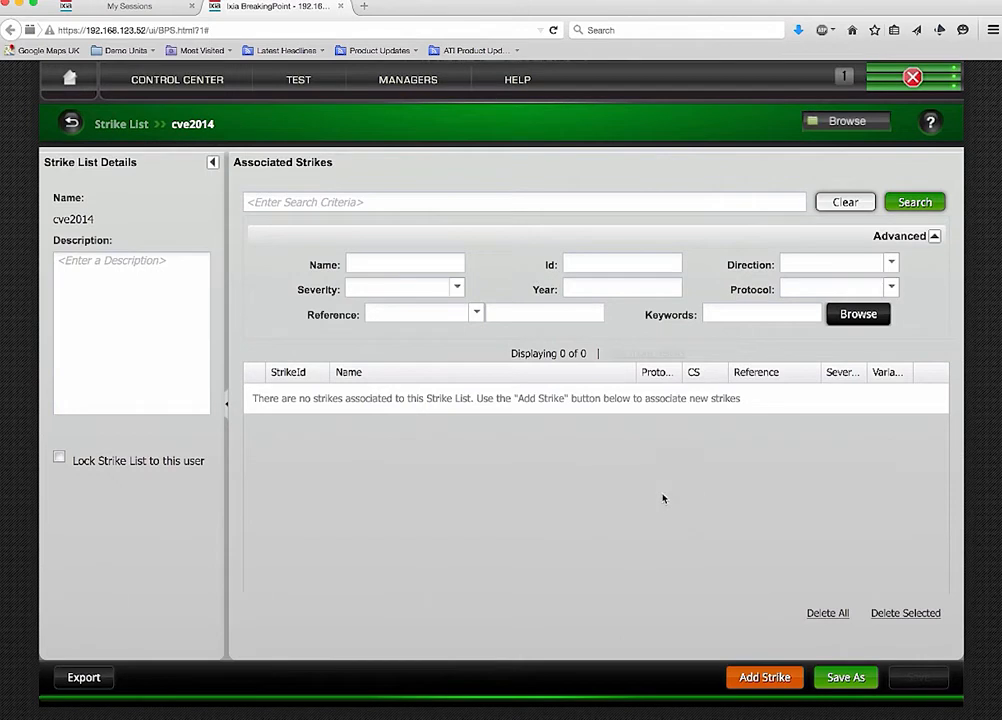
- Search the strikes available for the cve2014 list using reference type CVE and year 2014
{"action": "left_click", "coordinate": [766, 681]}
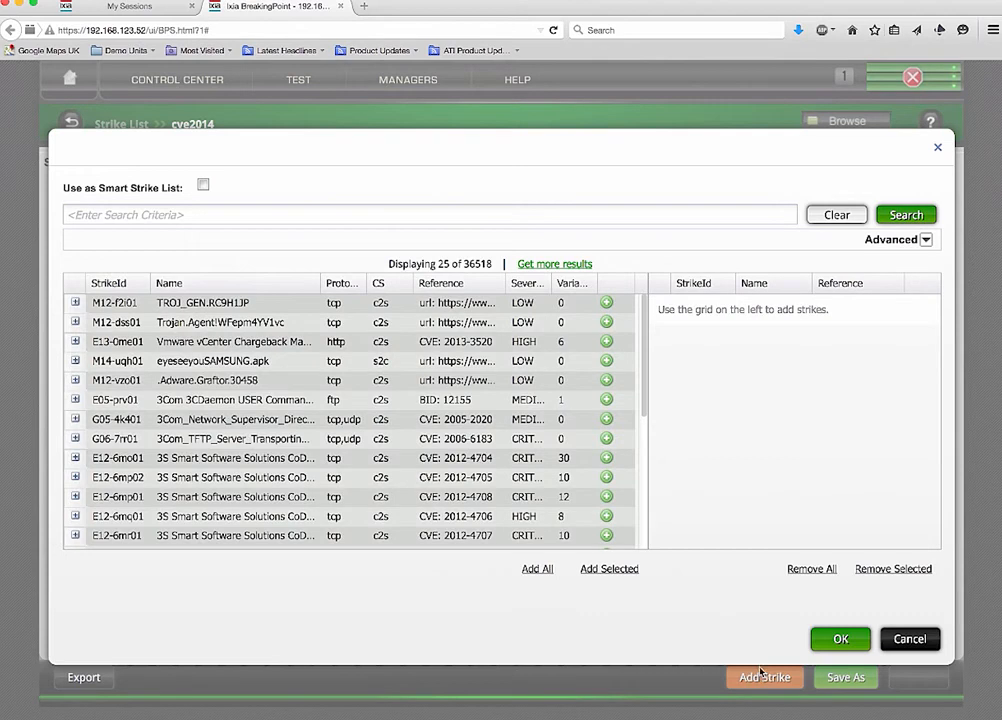
{"action": "left_click", "coordinate": [187, 215]}
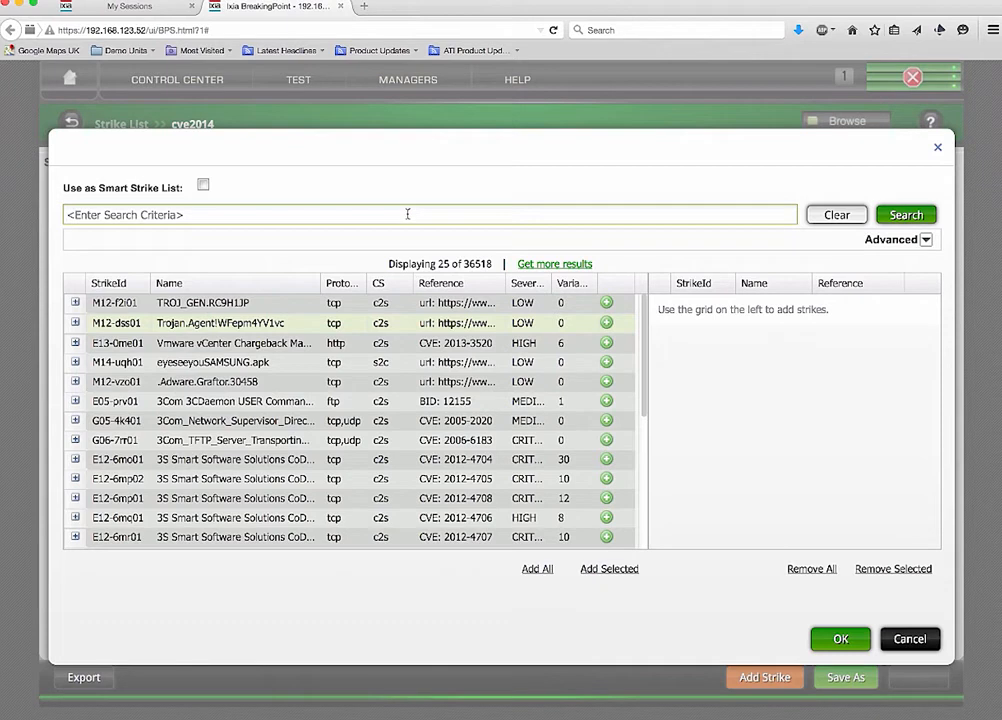
{"action": "left_click", "coordinate": [926, 240]}
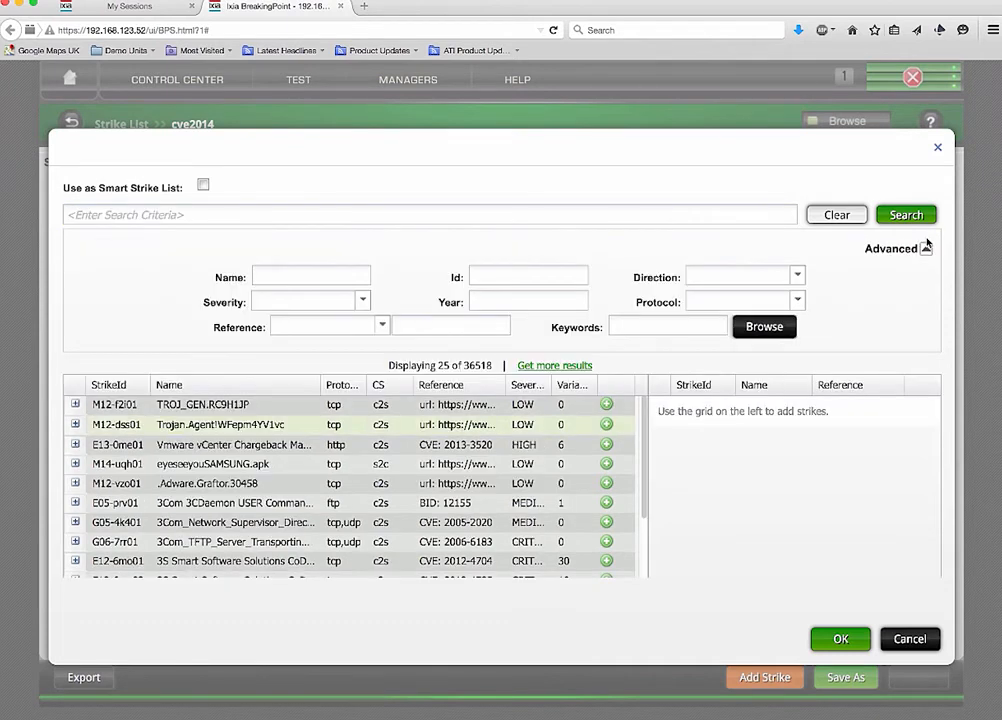
{"action": "left_click", "coordinate": [382, 327]}
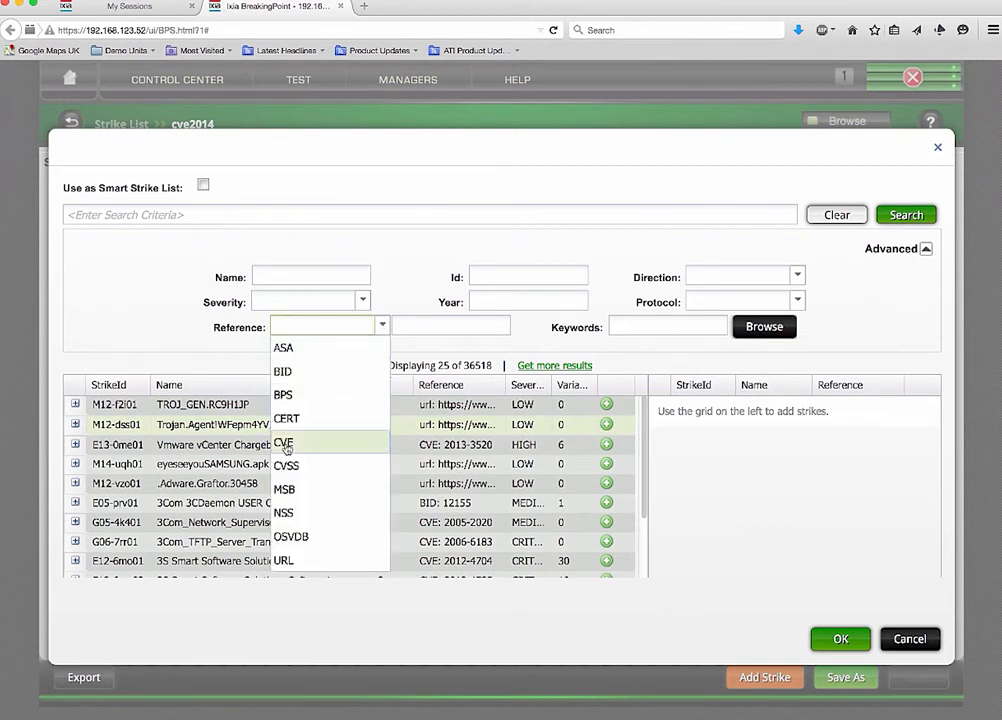
{"action": "left_click", "coordinate": [285, 443]}
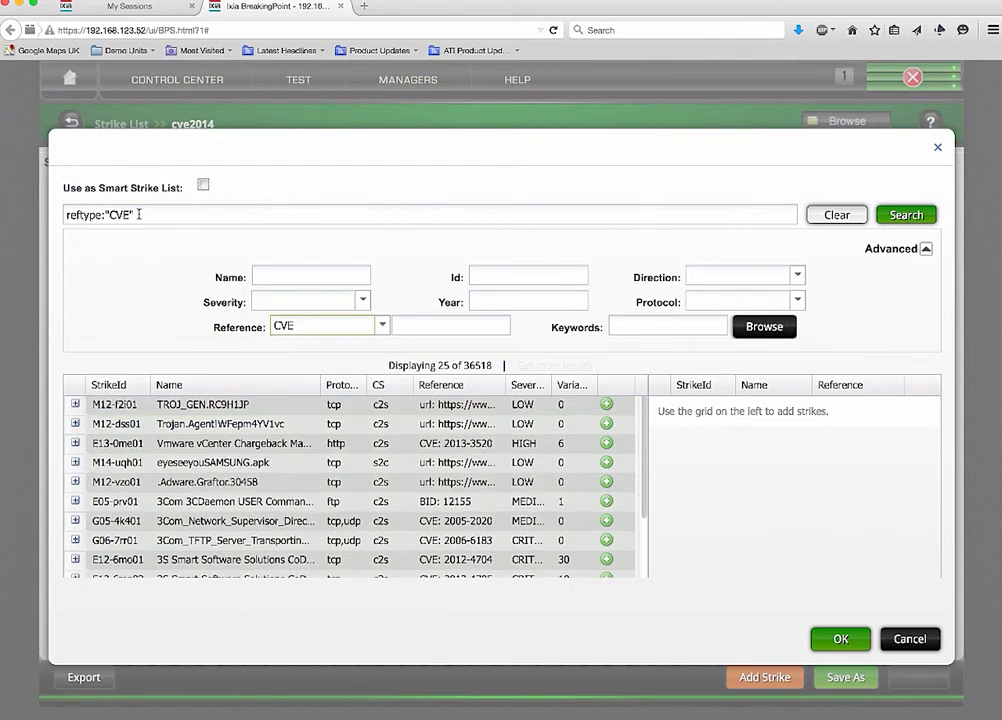
{"action": "left_click_drag", "start_coordinate": [136, 215], "coordinate": [62, 215]}
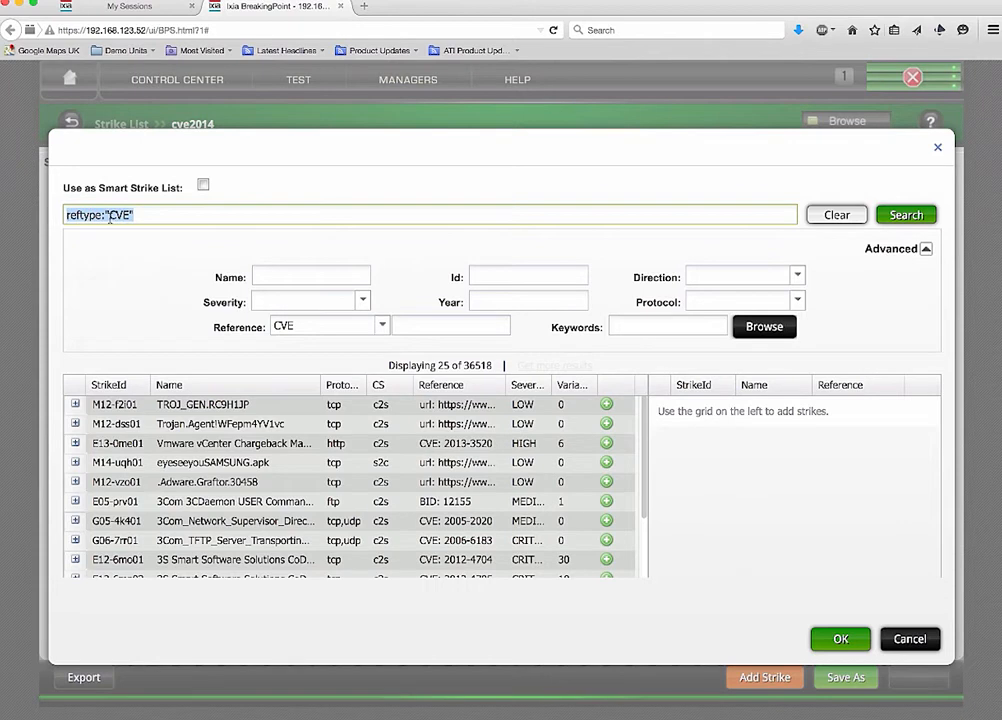
{"action": "left_click", "coordinate": [159, 214]}
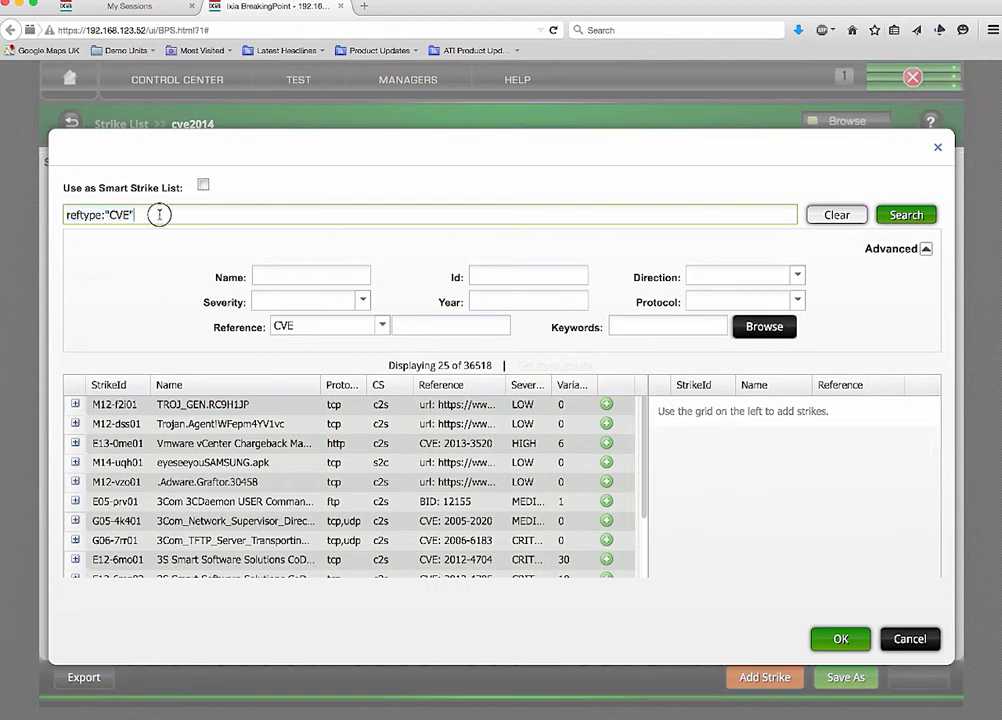
{"action": "left_click", "coordinate": [496, 300]}
{"action": "type", "text": "2014"}
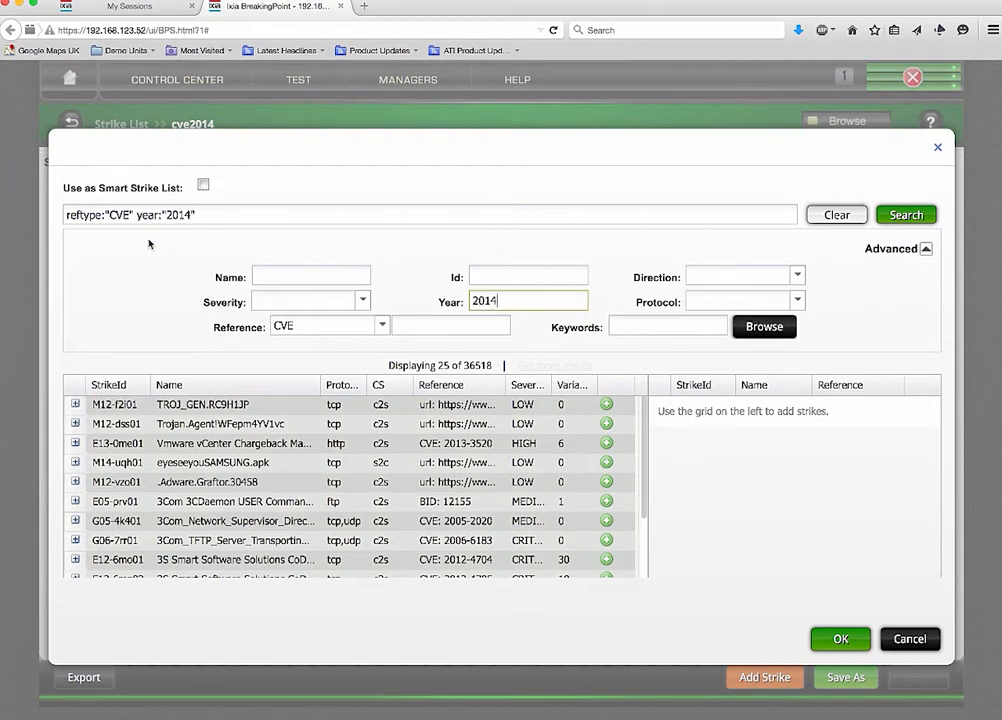
{"action": "left_click", "coordinate": [906, 216]}
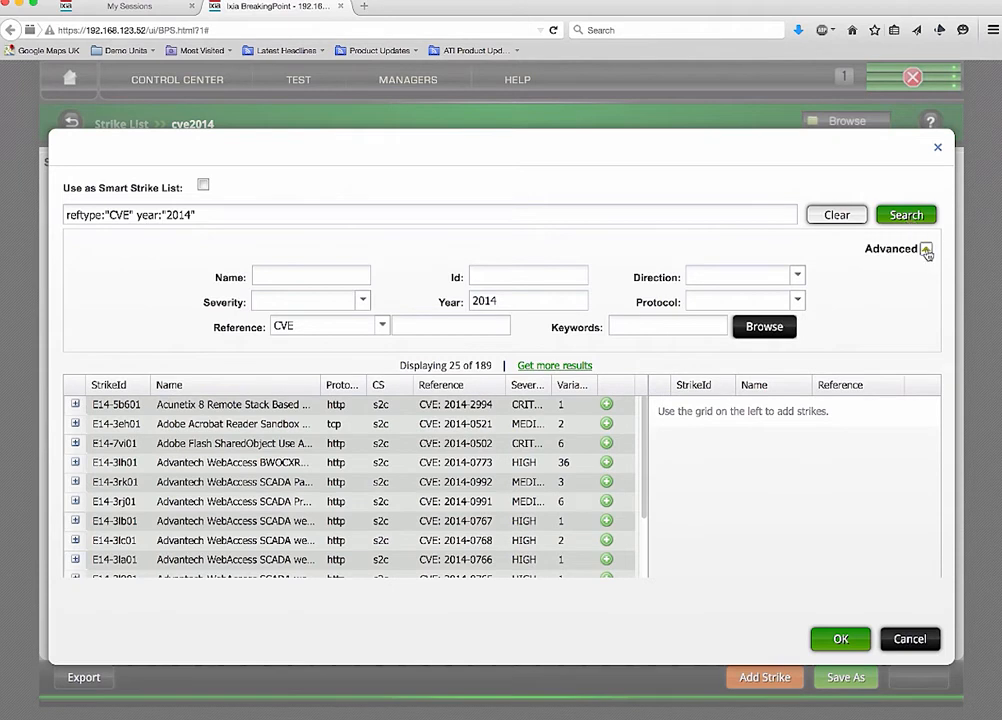
{"action": "left_click", "coordinate": [926, 250]}
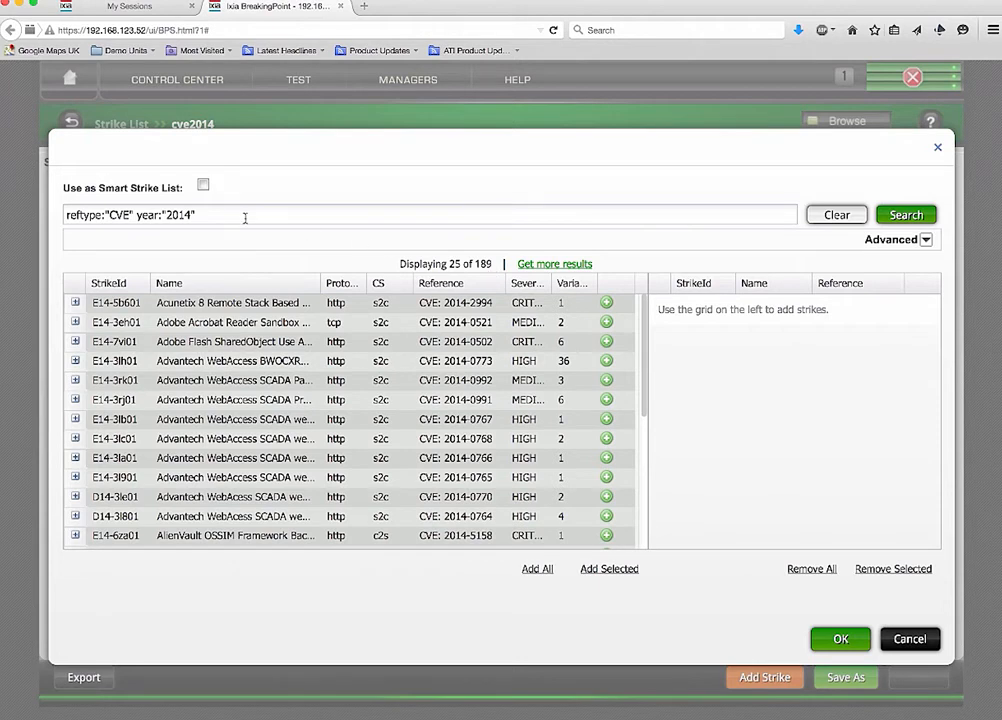
- Add all strikes found to the cve2014 strike list and save the list
{"action": "left_click", "coordinate": [537, 569]}
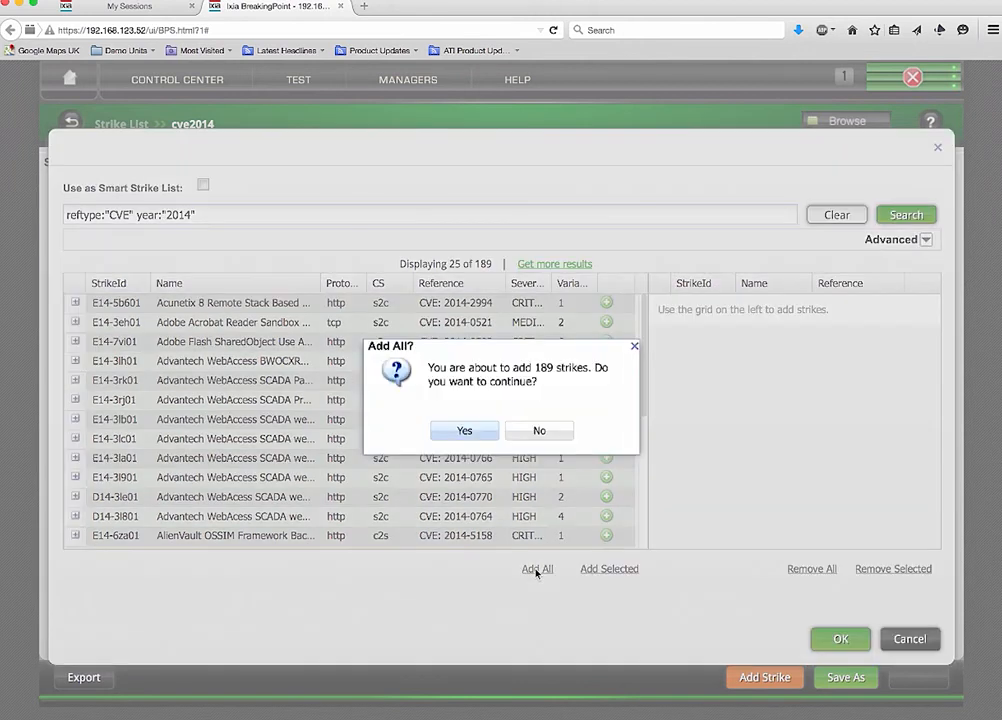
{"action": "left_click", "coordinate": [468, 432]}
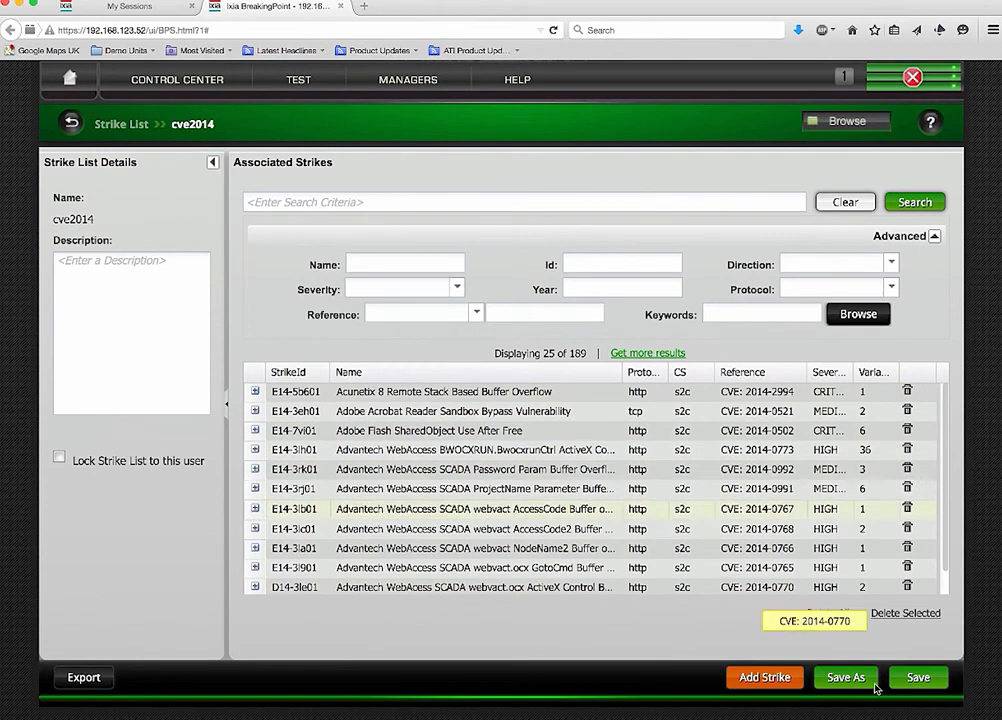
{"action": "left_click", "coordinate": [918, 679]}
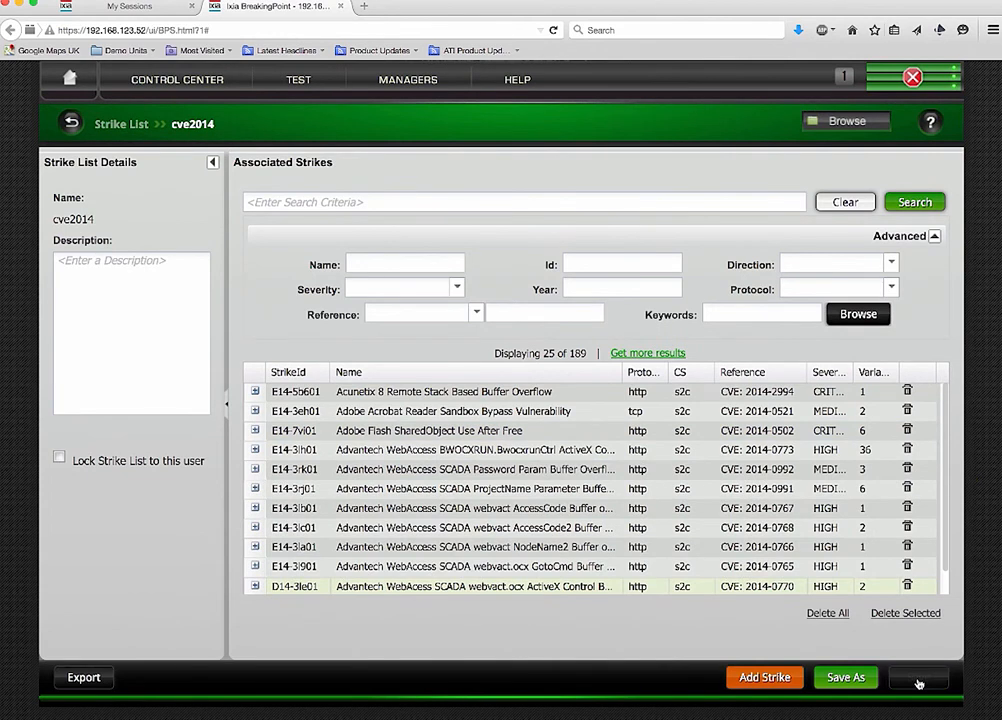
- Reopen the recent test App Mix Europe Fixed plus CVE 2014 and open the settings of its Security_1 component
{"action": "left_click", "coordinate": [298, 79]}
{"action": "mouse_move", "coordinate": [380, 202]}
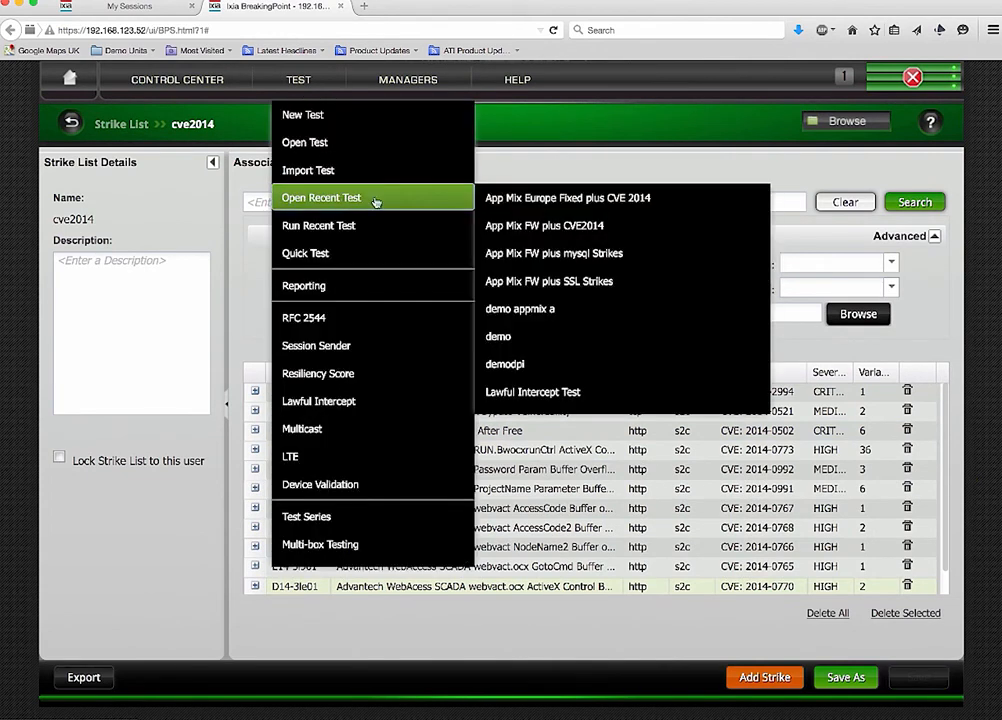
{"action": "left_click", "coordinate": [515, 200]}
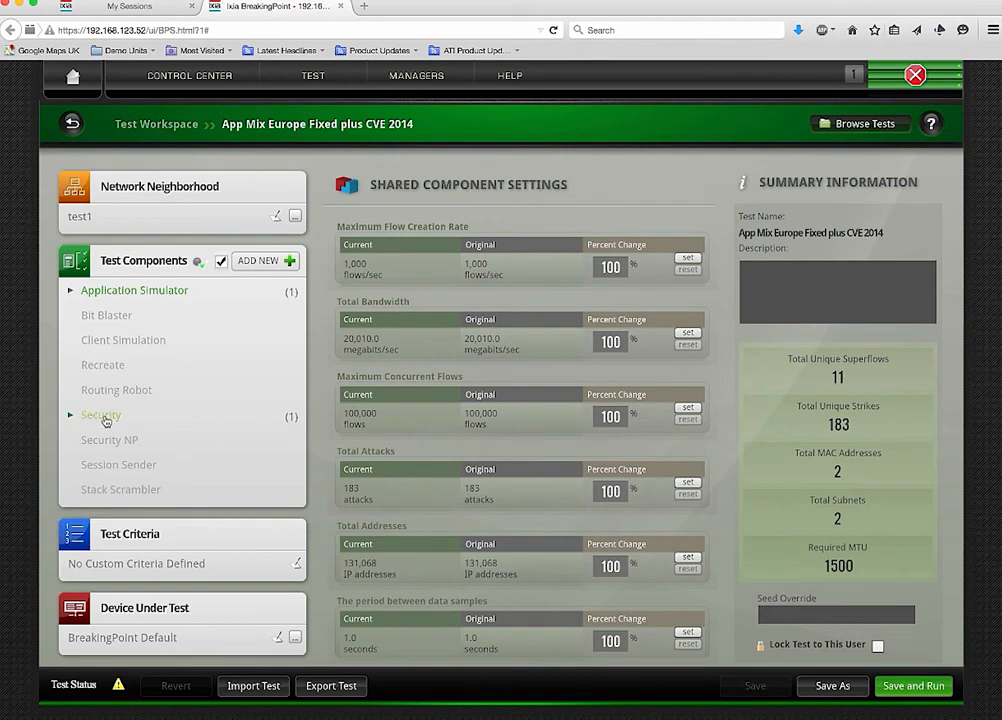
{"action": "left_click", "coordinate": [102, 414]}
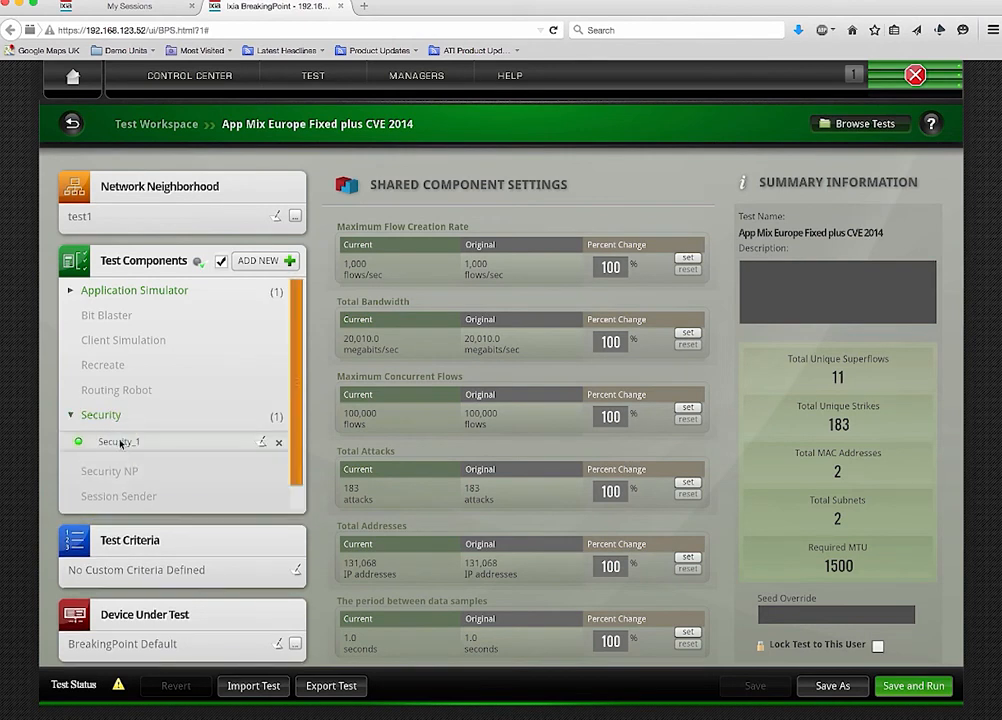
{"action": "left_click", "coordinate": [120, 443]}
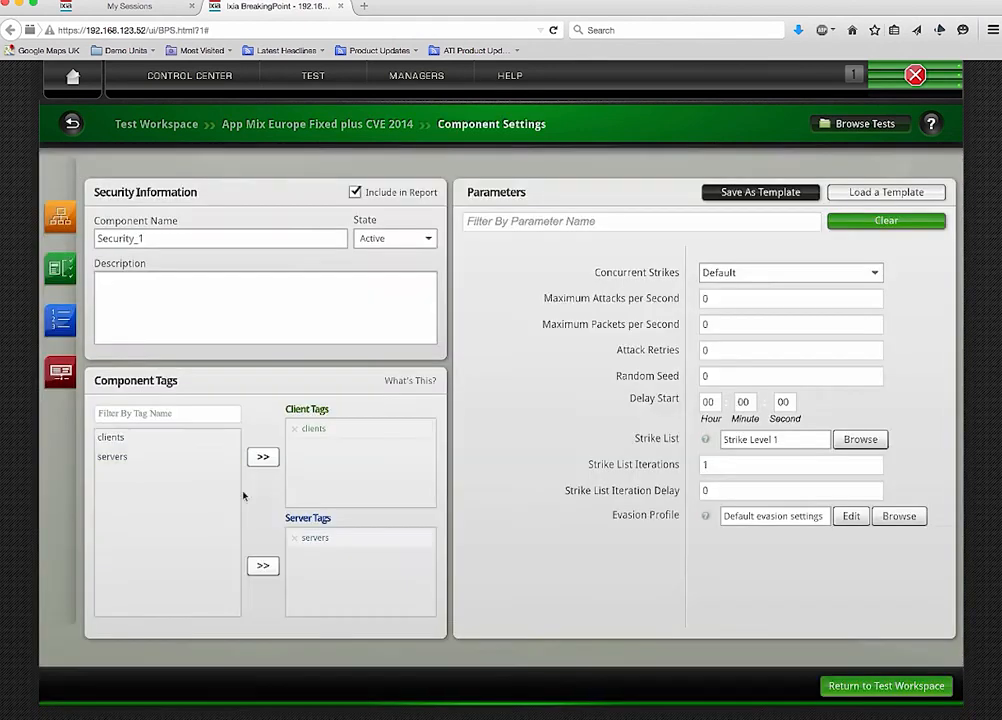
- Search the strike lists for cve2014 and assign that list to the Security_1 component
{"action": "left_click", "coordinate": [860, 440]}
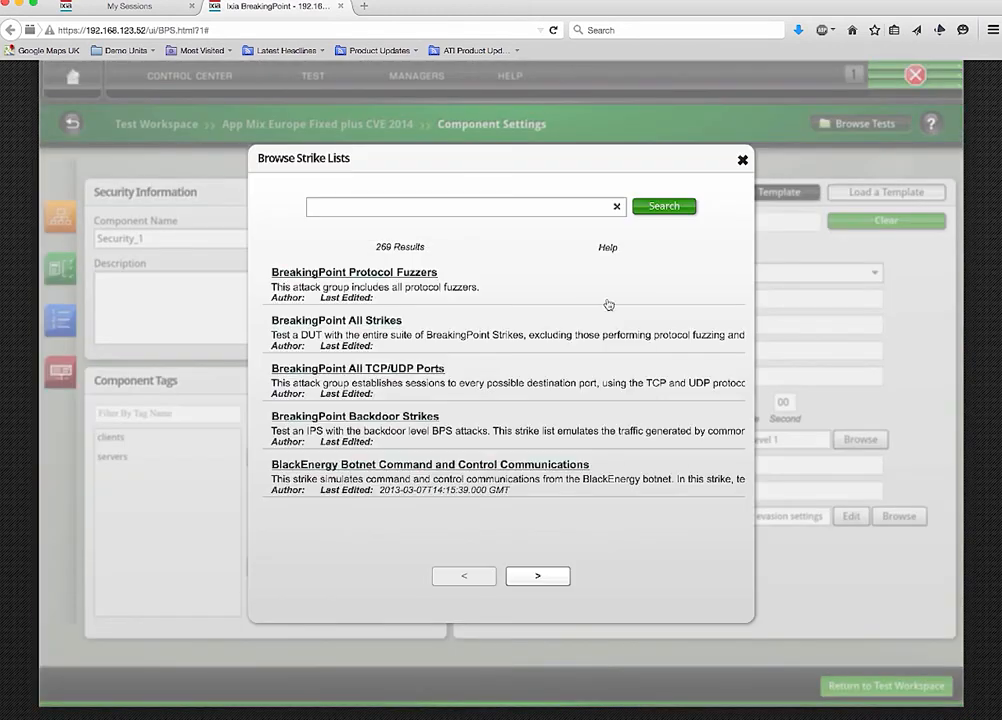
{"action": "left_click", "coordinate": [427, 207]}
{"action": "type", "text": "cve2014"}
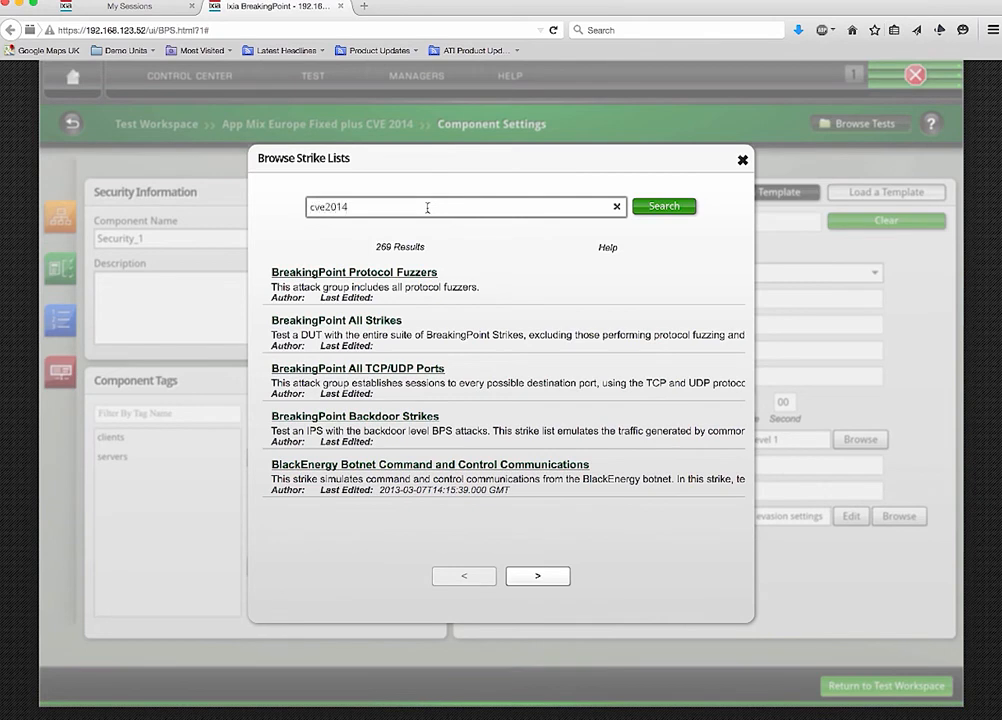
{"action": "left_click", "coordinate": [660, 210]}
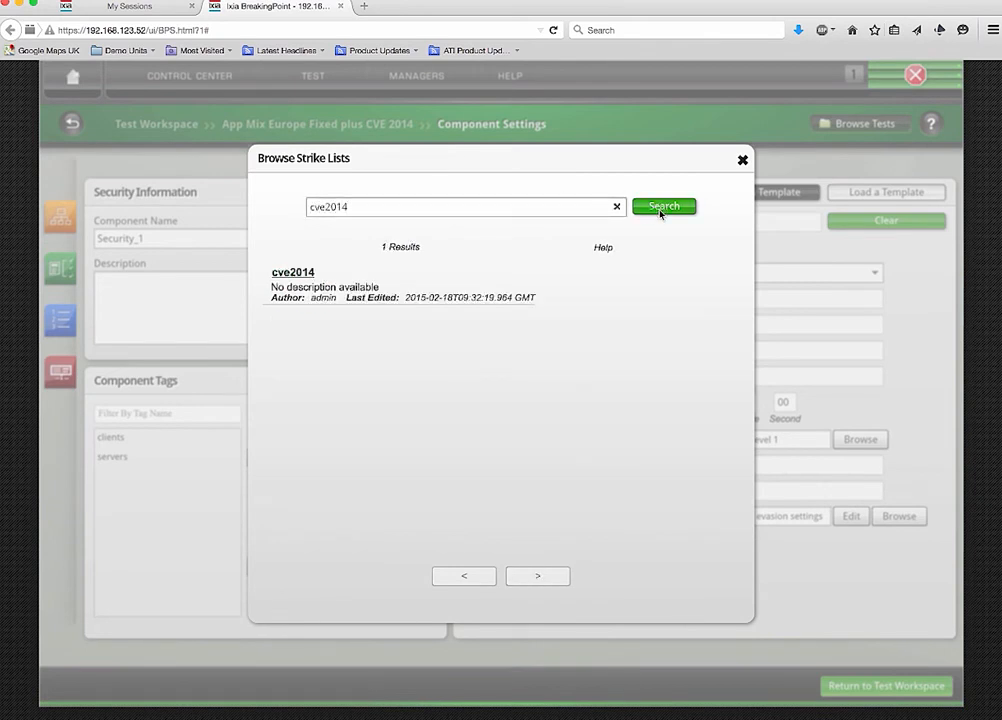
{"action": "left_click", "coordinate": [295, 274]}
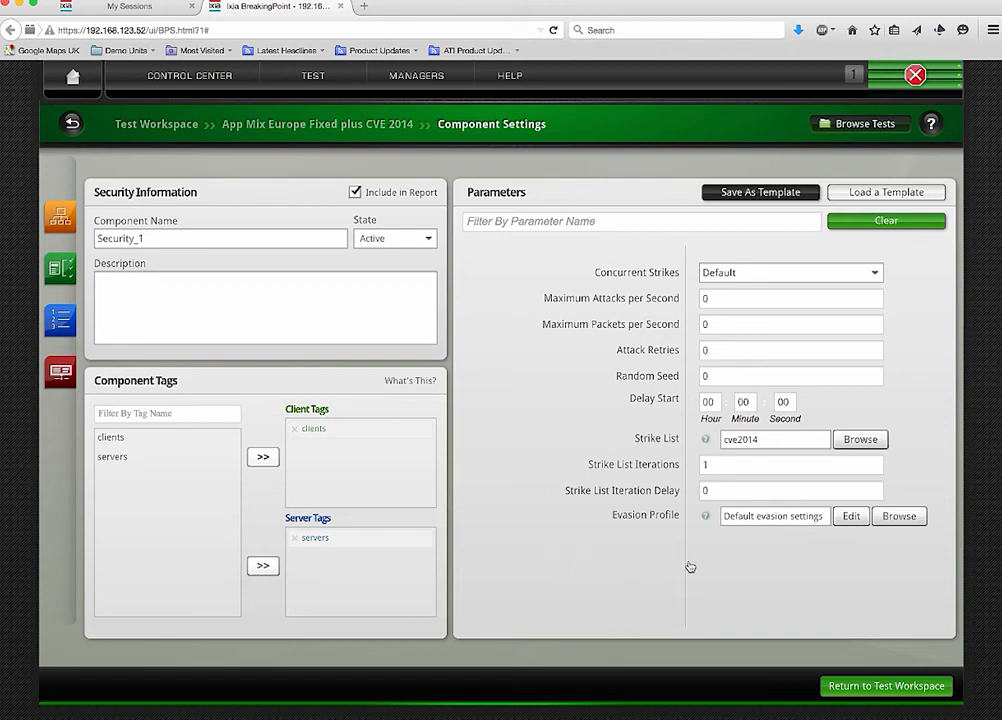
- Examine the security options of the default evasion profile, from the Global settings down to POP3, and leave without saving
{"action": "left_click", "coordinate": [850, 517]}
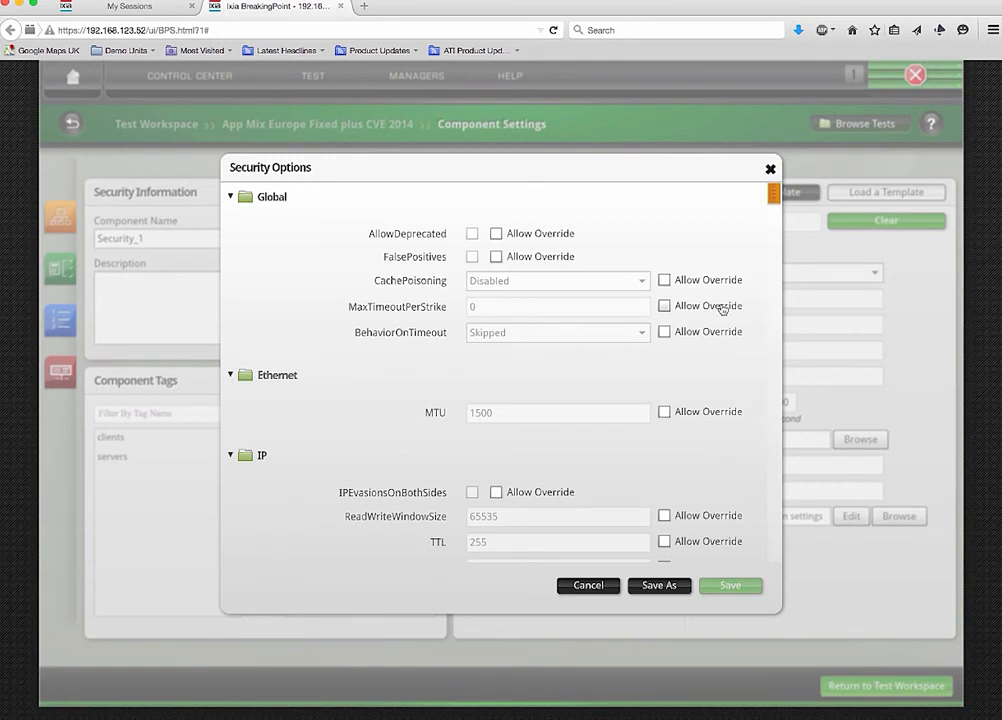
{"action": "mouse_move", "coordinate": [722, 309]}
{"action": "mouse_move", "coordinate": [722, 283]}
{"action": "left_click_drag", "start_coordinate": [775, 192], "coordinate": [777, 218]}
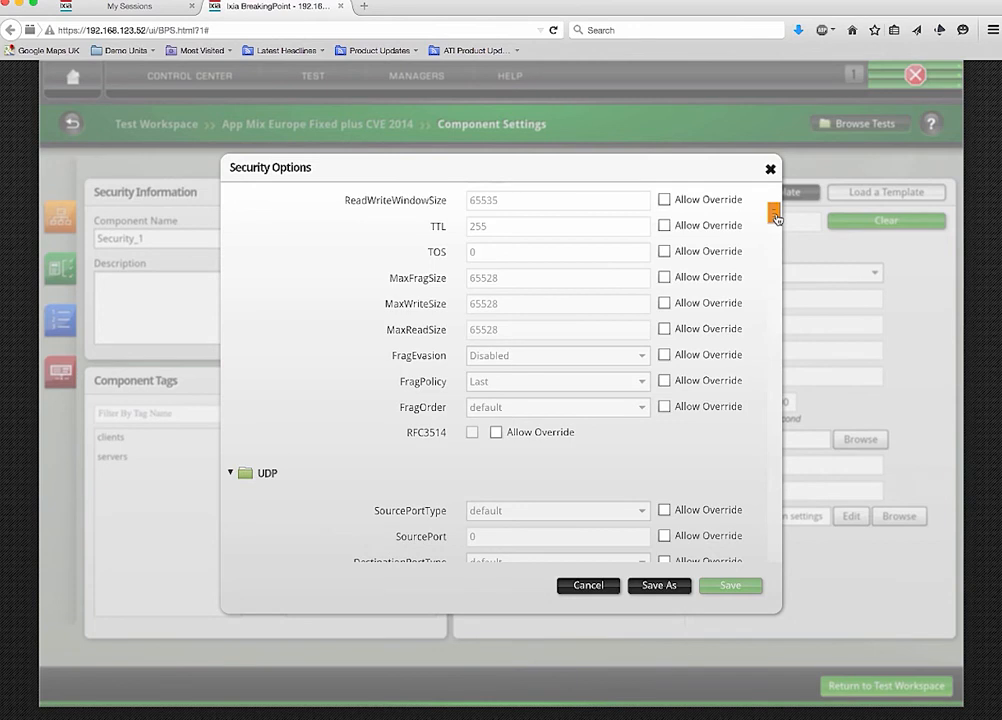
{"action": "left_click_drag", "start_coordinate": [776, 217], "coordinate": [774, 374]}
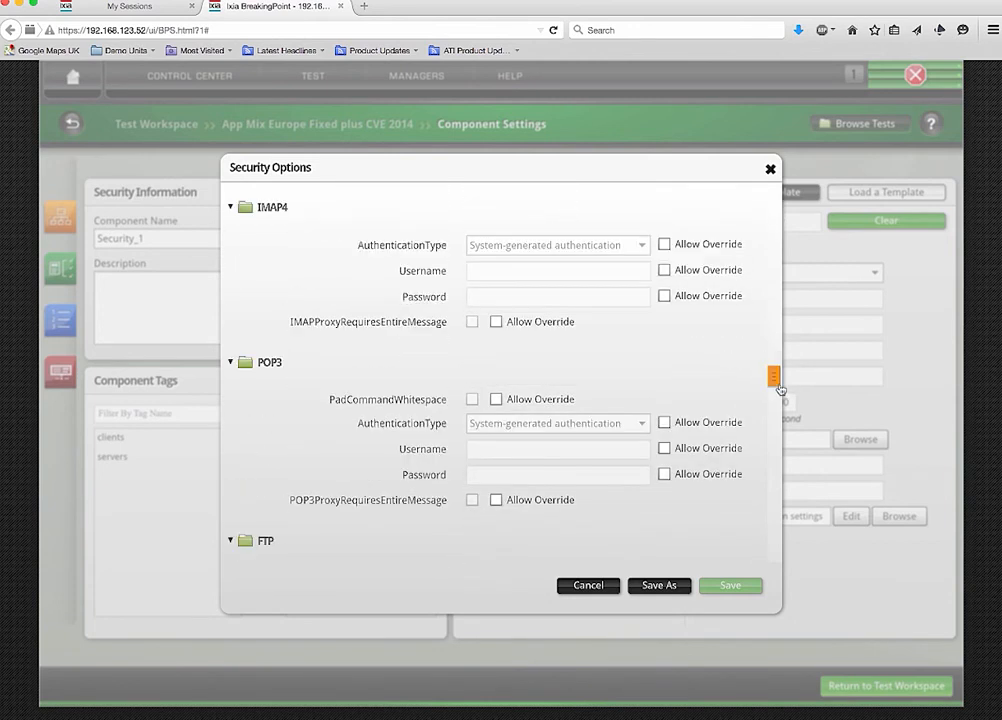
{"action": "left_click", "coordinate": [588, 587]}
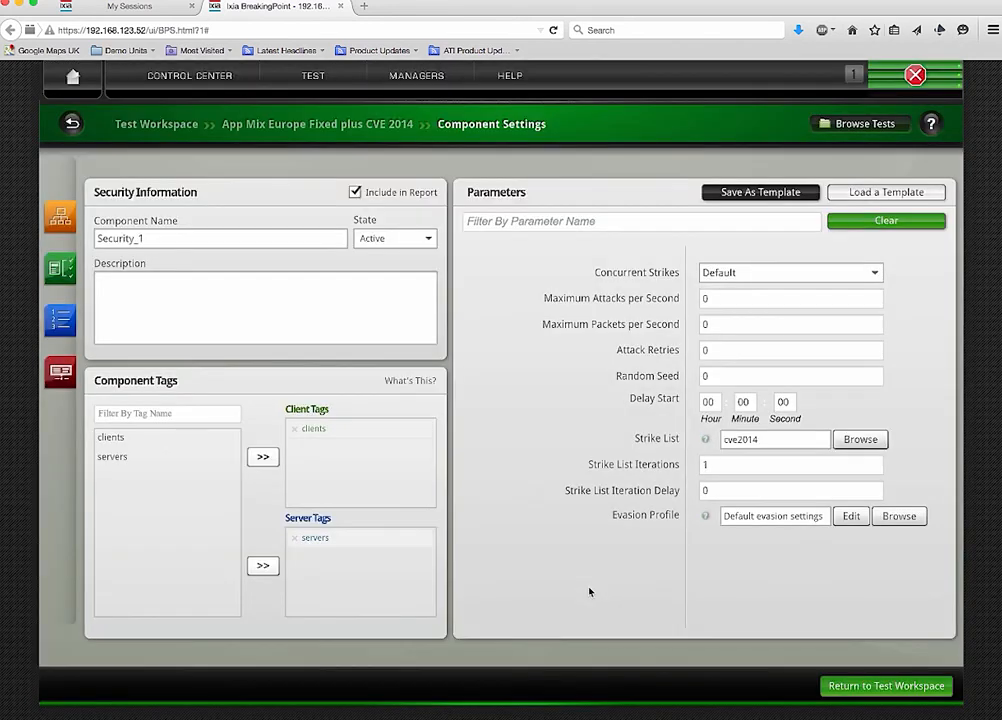
- Set the random seed of Security_1 to 1234563 and return to the test workspace
{"action": "left_click", "coordinate": [744, 377]}
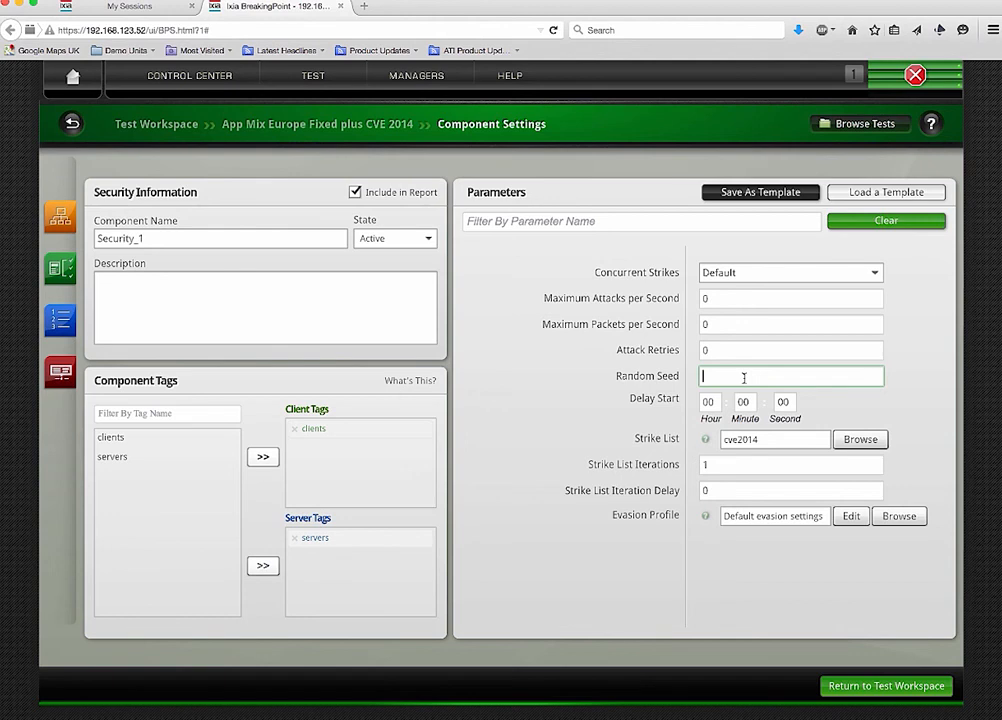
{"action": "type", "text": "1234563"}
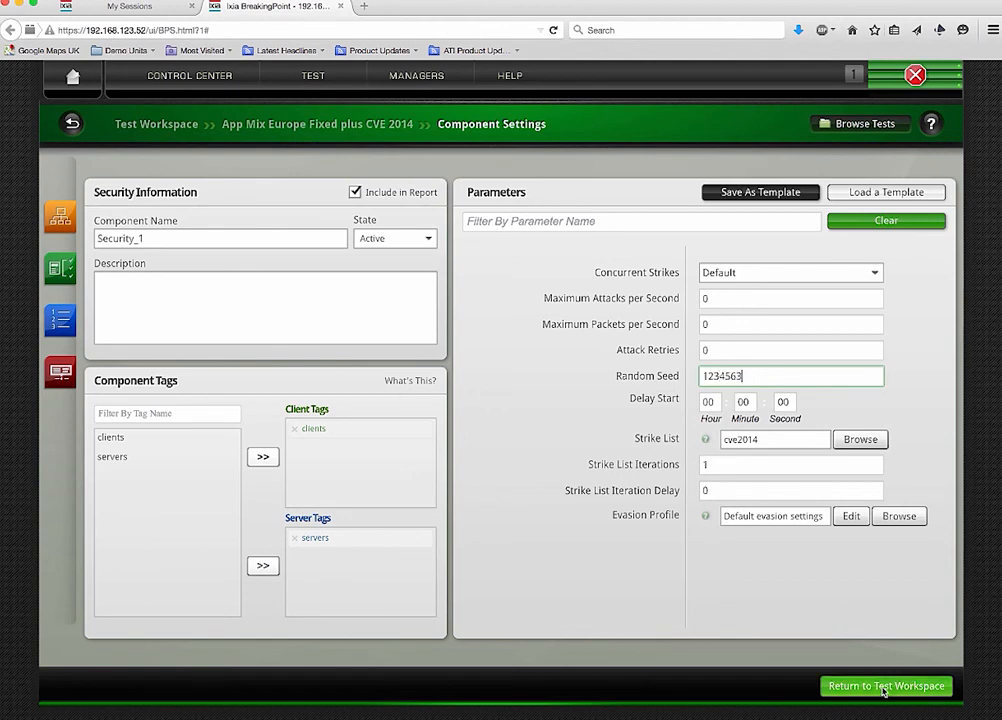
{"action": "left_click", "coordinate": [884, 688]}
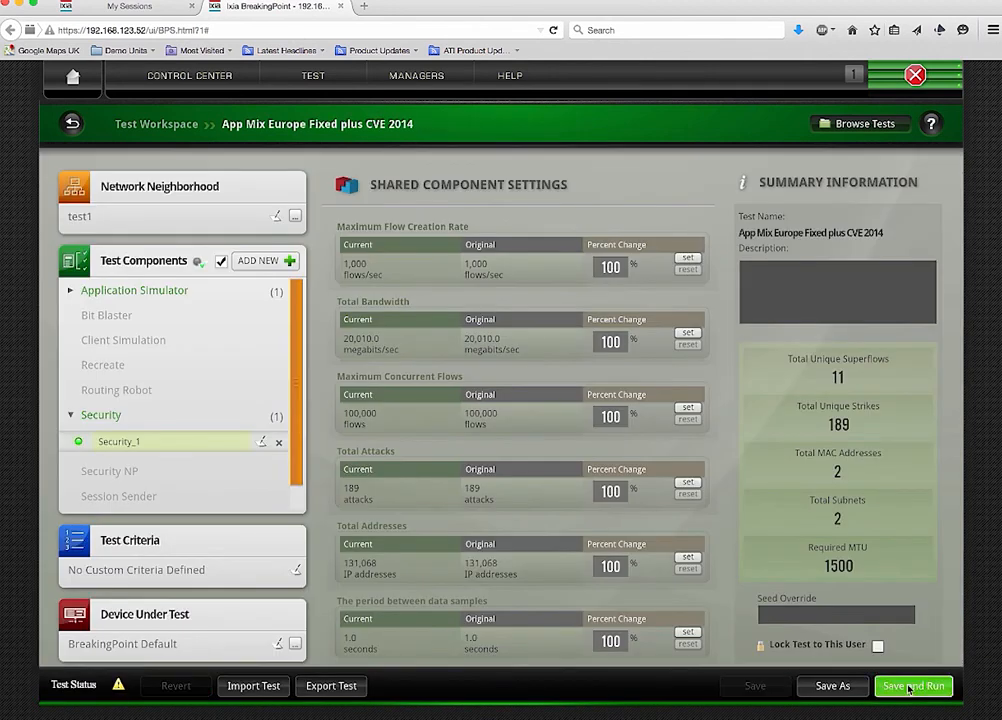
- Save and run the App Mix Europe Fixed plus CVE 2014 test
{"action": "left_click", "coordinate": [908, 687]}
{"action": "left_click", "coordinate": [621, 520]}
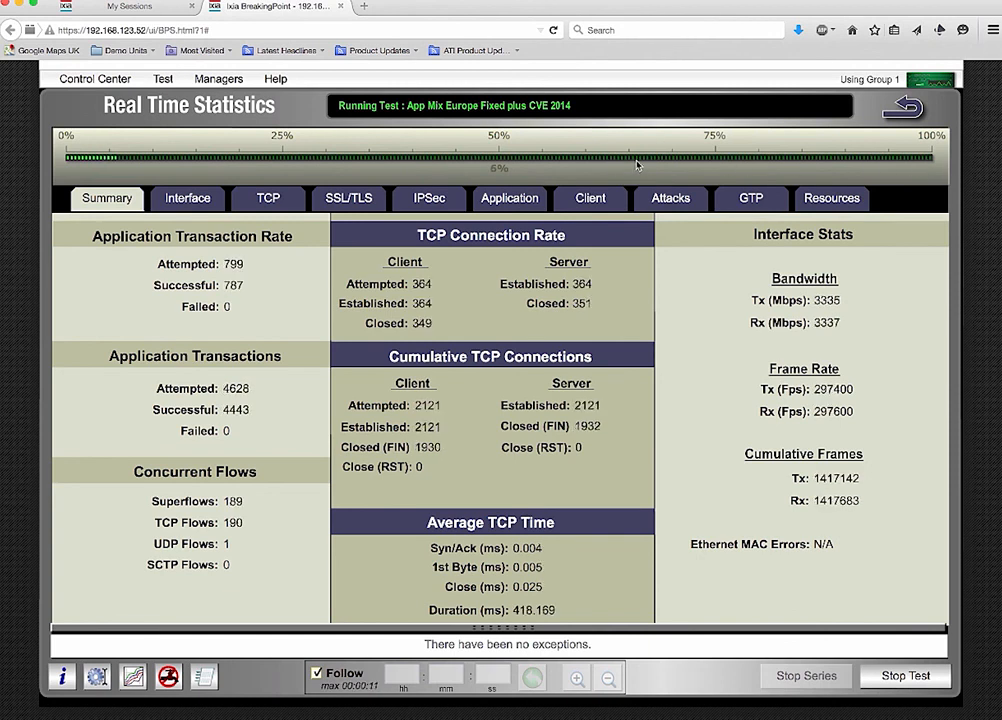
- View the real-time attack statistics of the running test and stop the test
{"action": "left_click", "coordinate": [669, 201]}
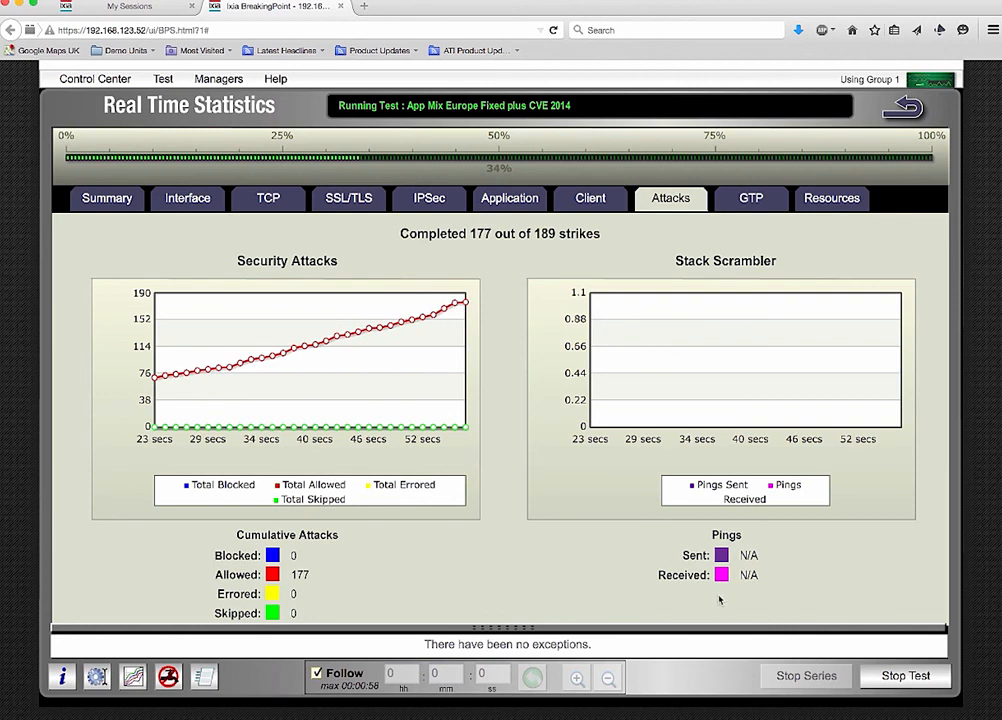
{"action": "left_click", "coordinate": [906, 678]}
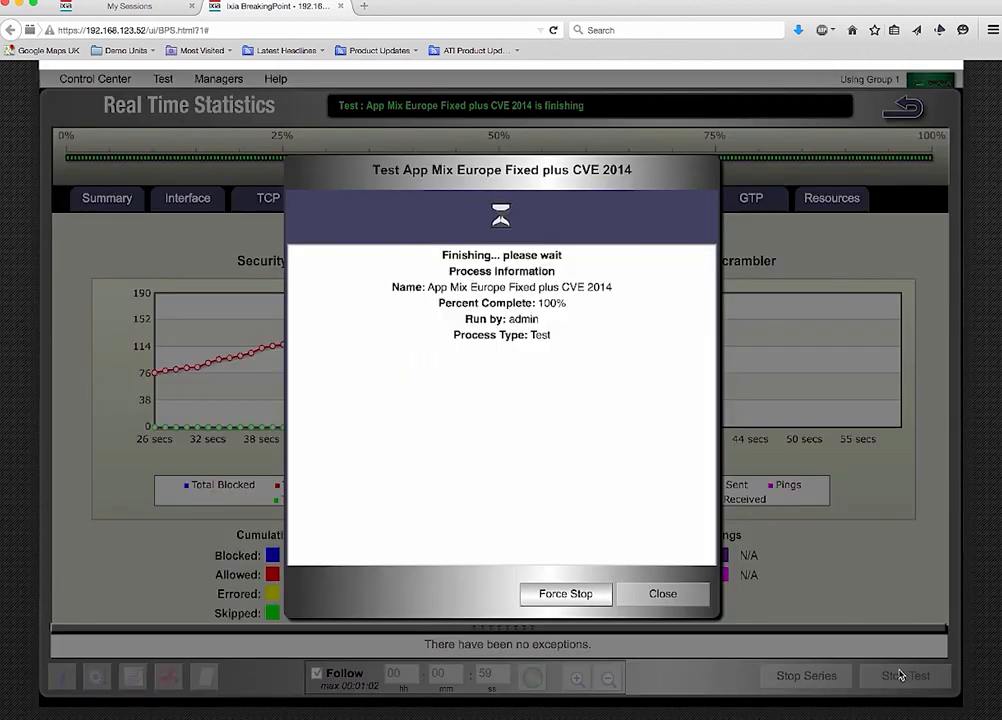